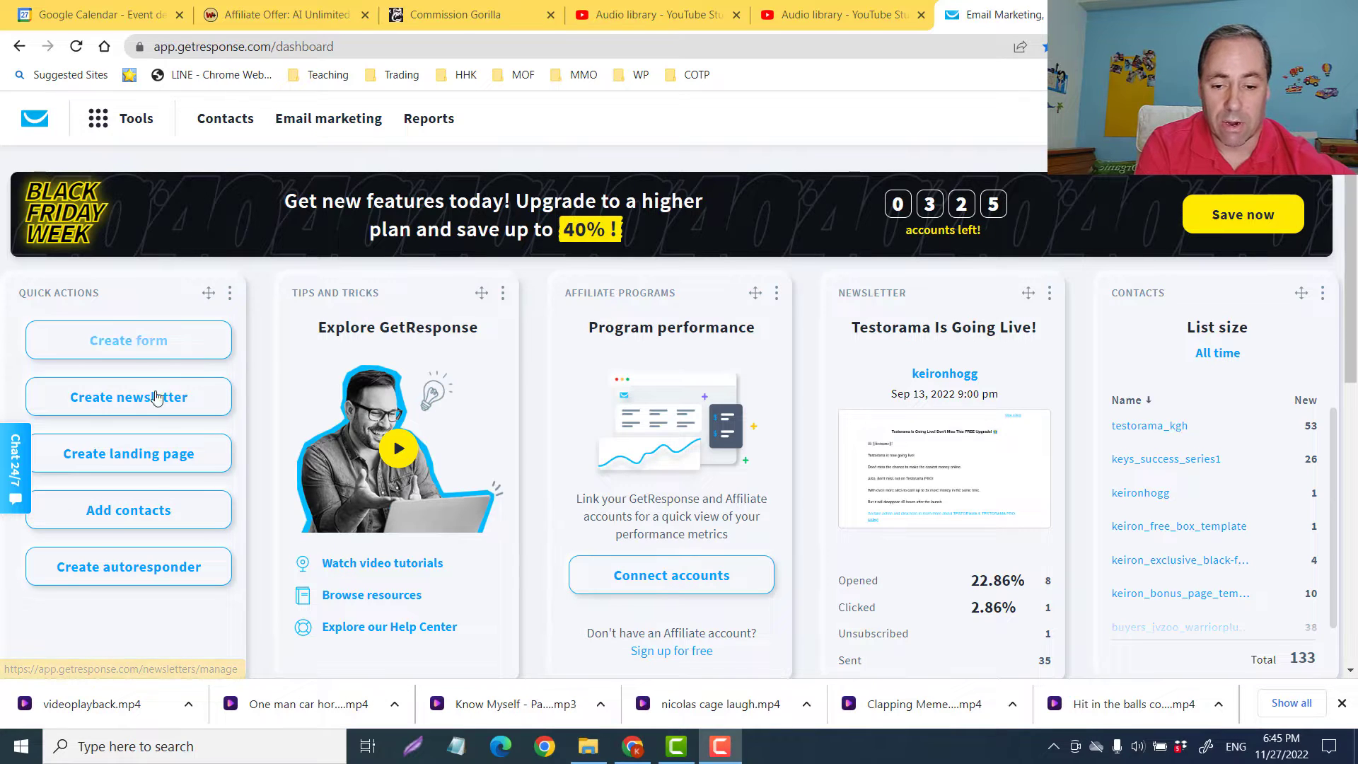
Step: Create a newsletter named 'Test a' with the subject line 'Test a'
{"action": "left_click", "coordinate": [143, 399]}
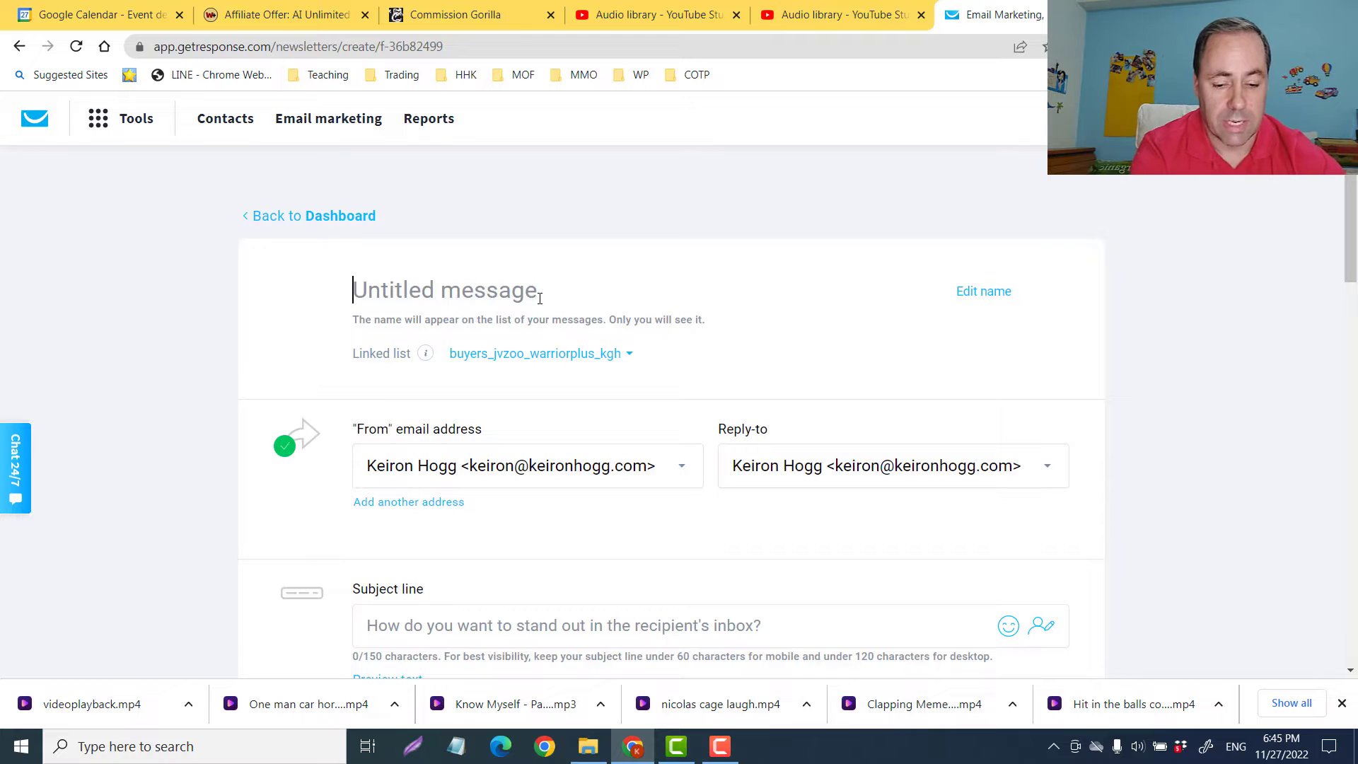
{"action": "type", "text": "Tes"}
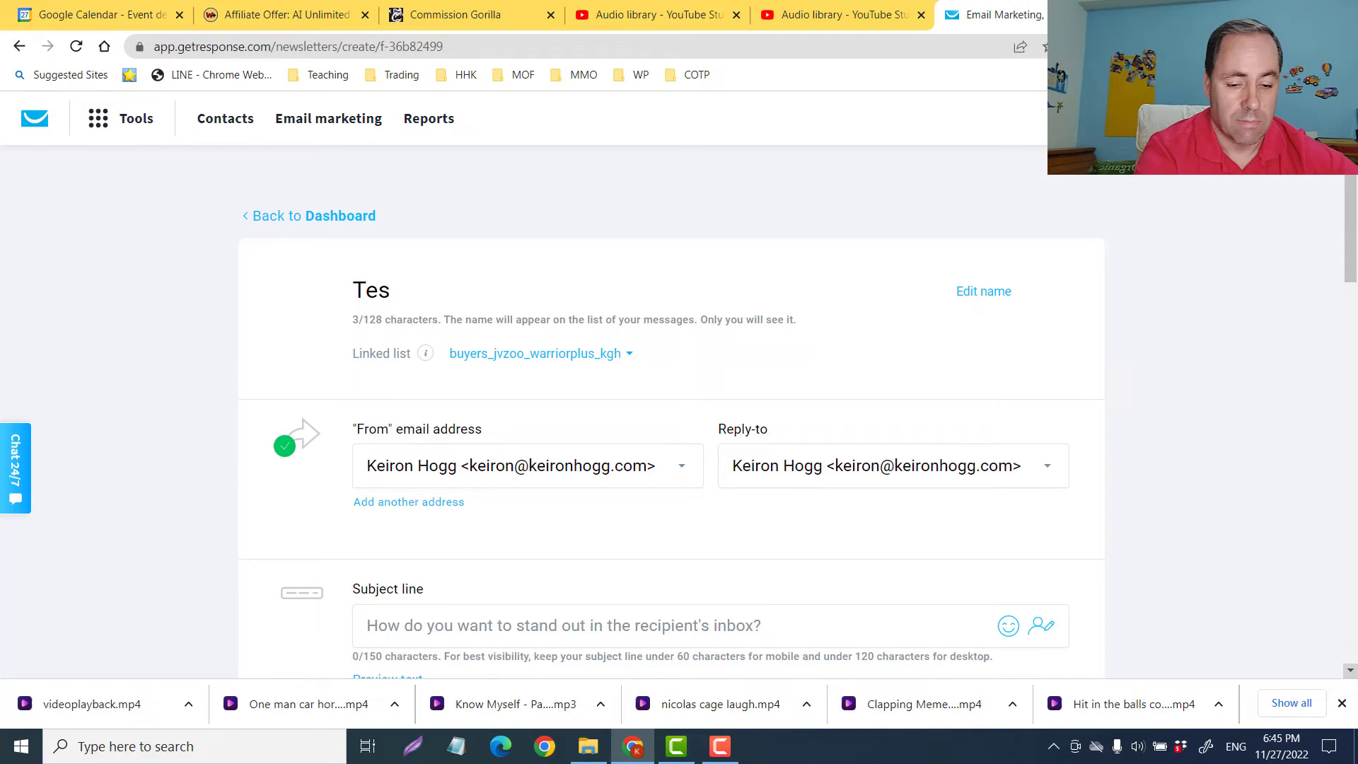
{"action": "type", "text": "t "}
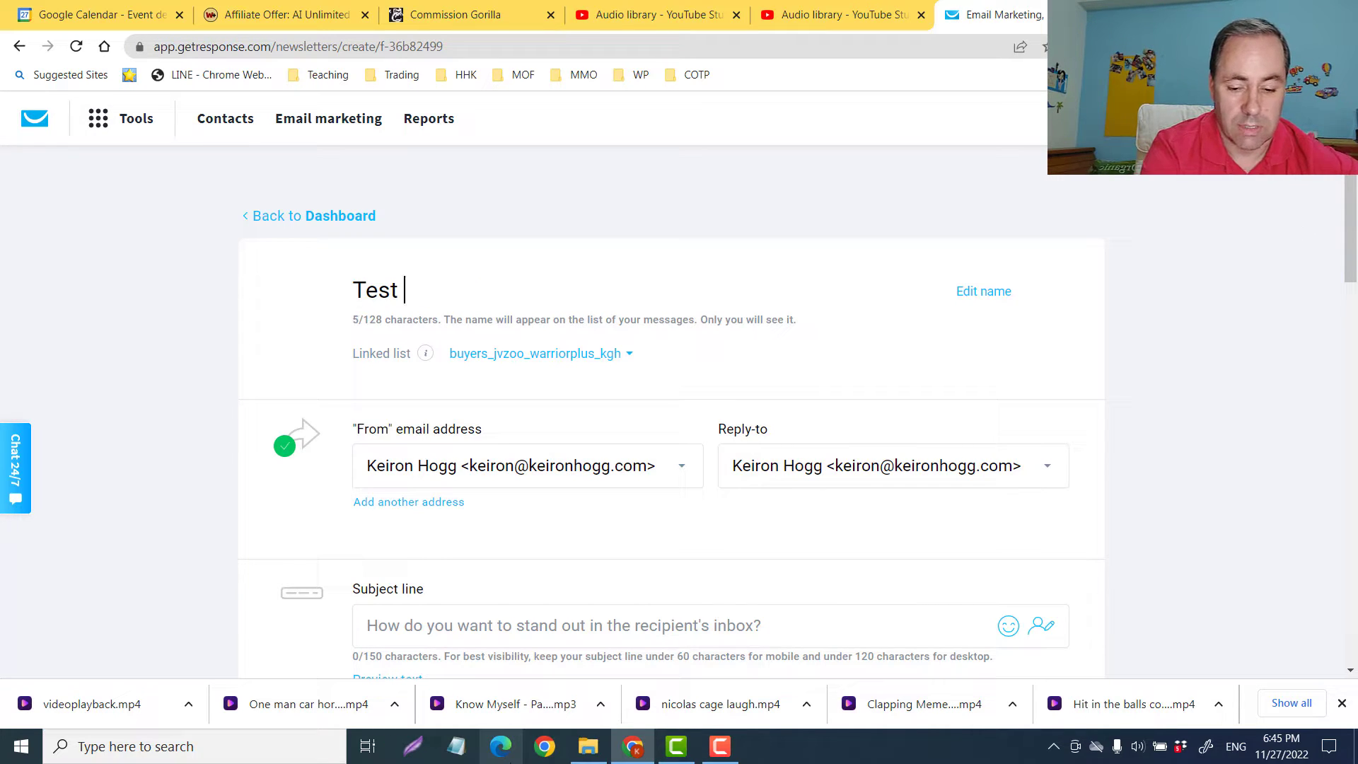
{"action": "type", "text": "a"}
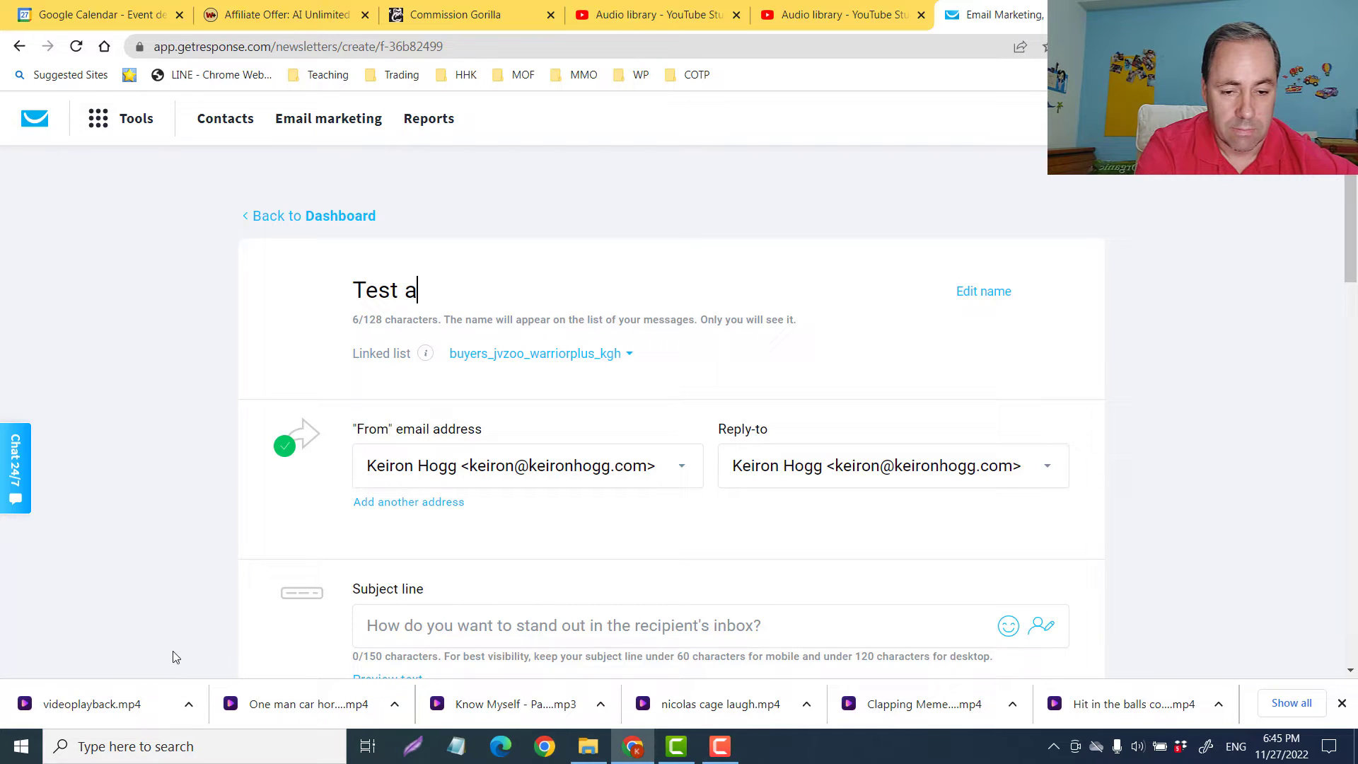
{"action": "scroll", "coordinate": [444, 559], "scroll_direction": "down", "scroll_amount": 3}
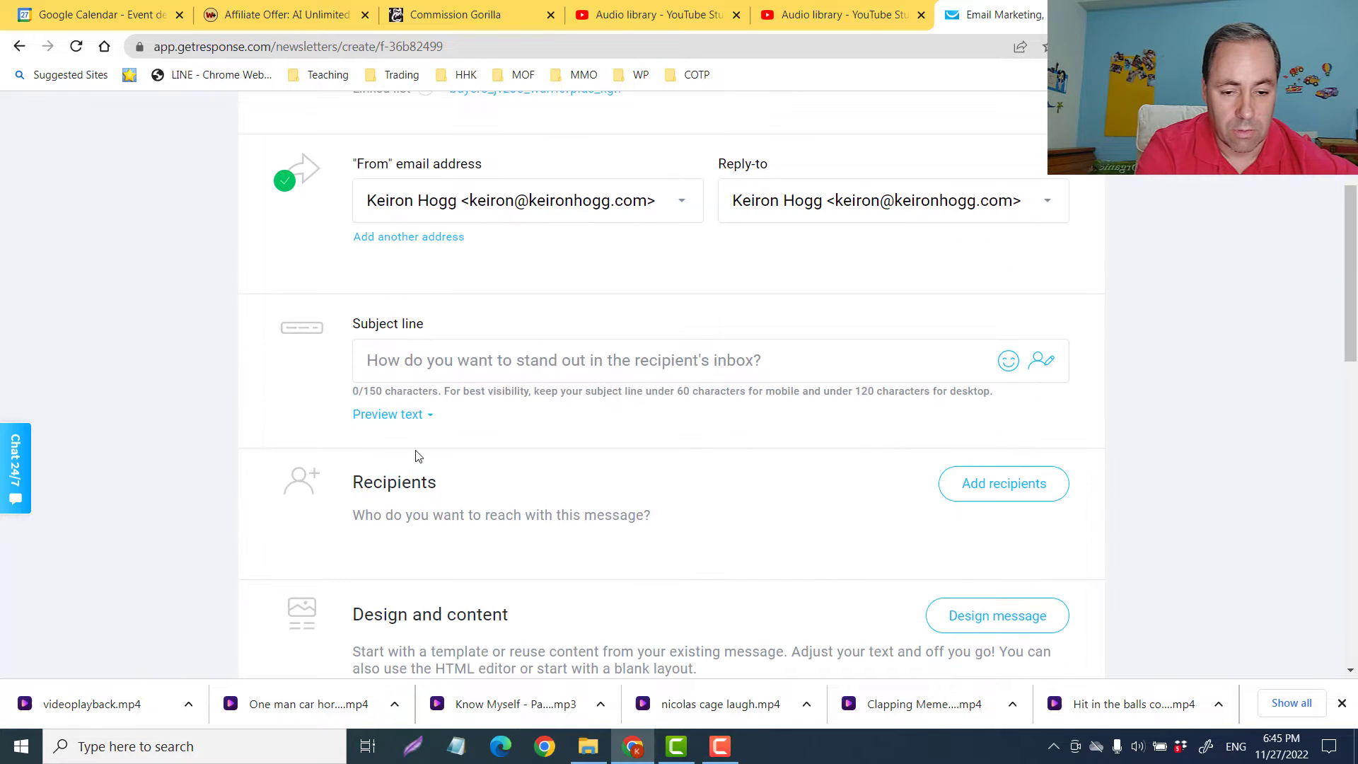
{"action": "left_click", "coordinate": [428, 363]}
{"action": "type", "text": "Test a"}
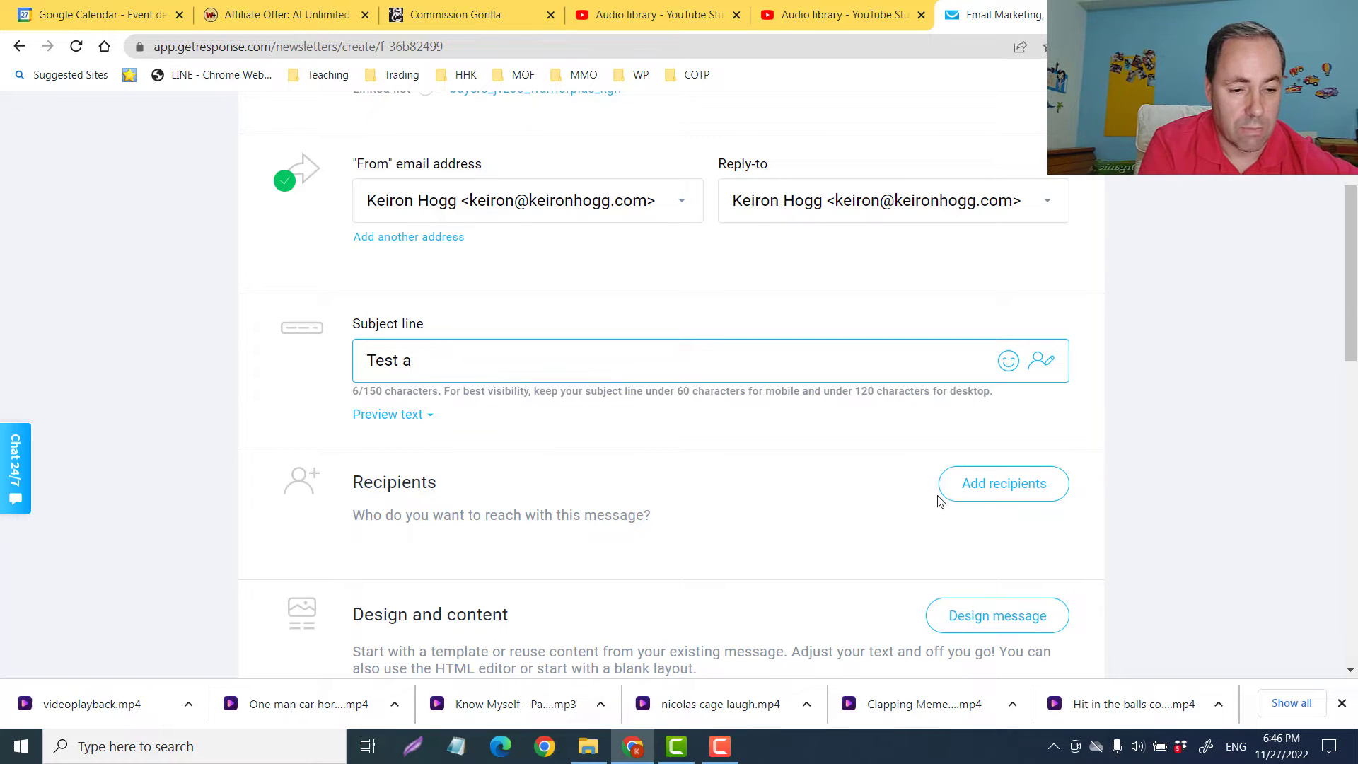
Step: Add all lists except keiron_exclusive_black-friday as recipients, giving 89 contacts
{"action": "left_click", "coordinate": [985, 490]}
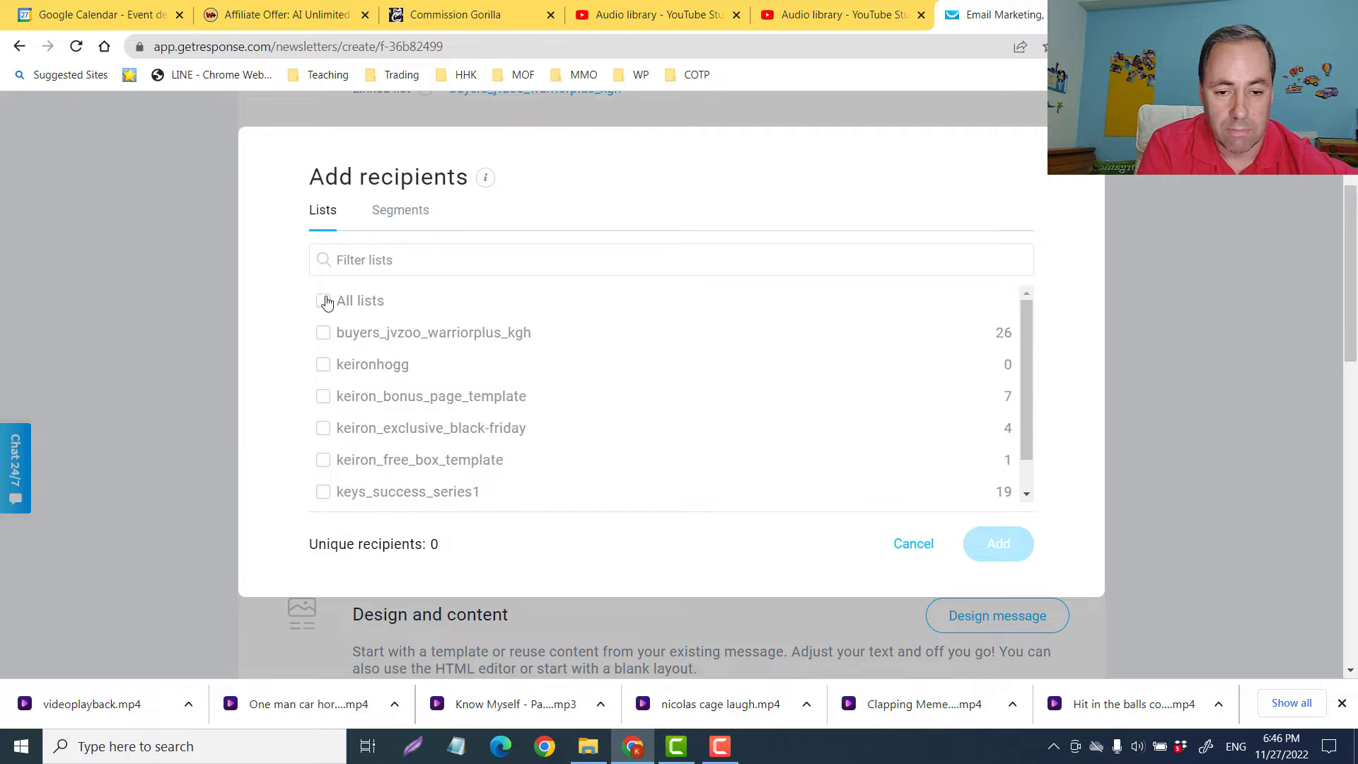
{"action": "left_click", "coordinate": [322, 302]}
{"action": "scroll", "coordinate": [637, 414], "scroll_direction": "down", "scroll_amount": 1}
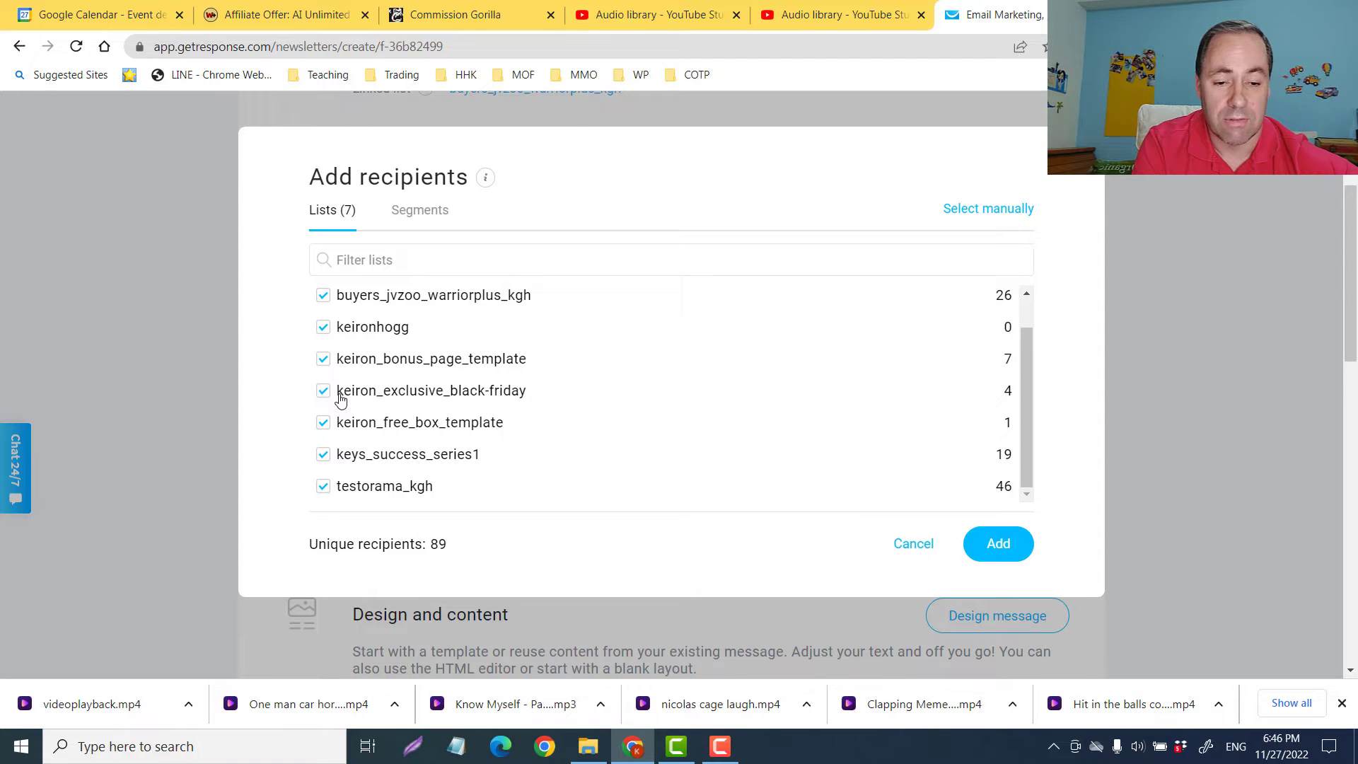
{"action": "left_click", "coordinate": [324, 393]}
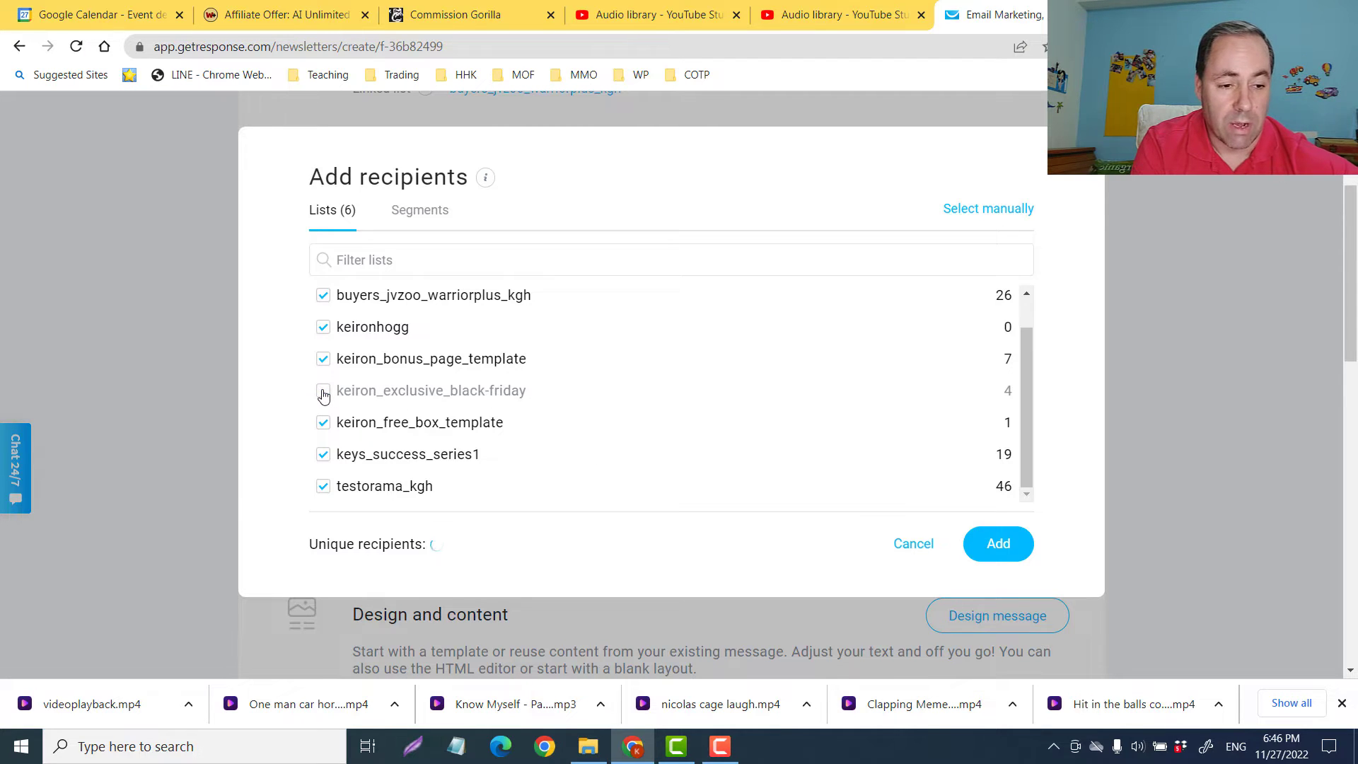
{"action": "scroll", "coordinate": [953, 478], "scroll_direction": "up", "scroll_amount": 1}
{"action": "scroll", "coordinate": [952, 478], "scroll_direction": "down", "scroll_amount": 1}
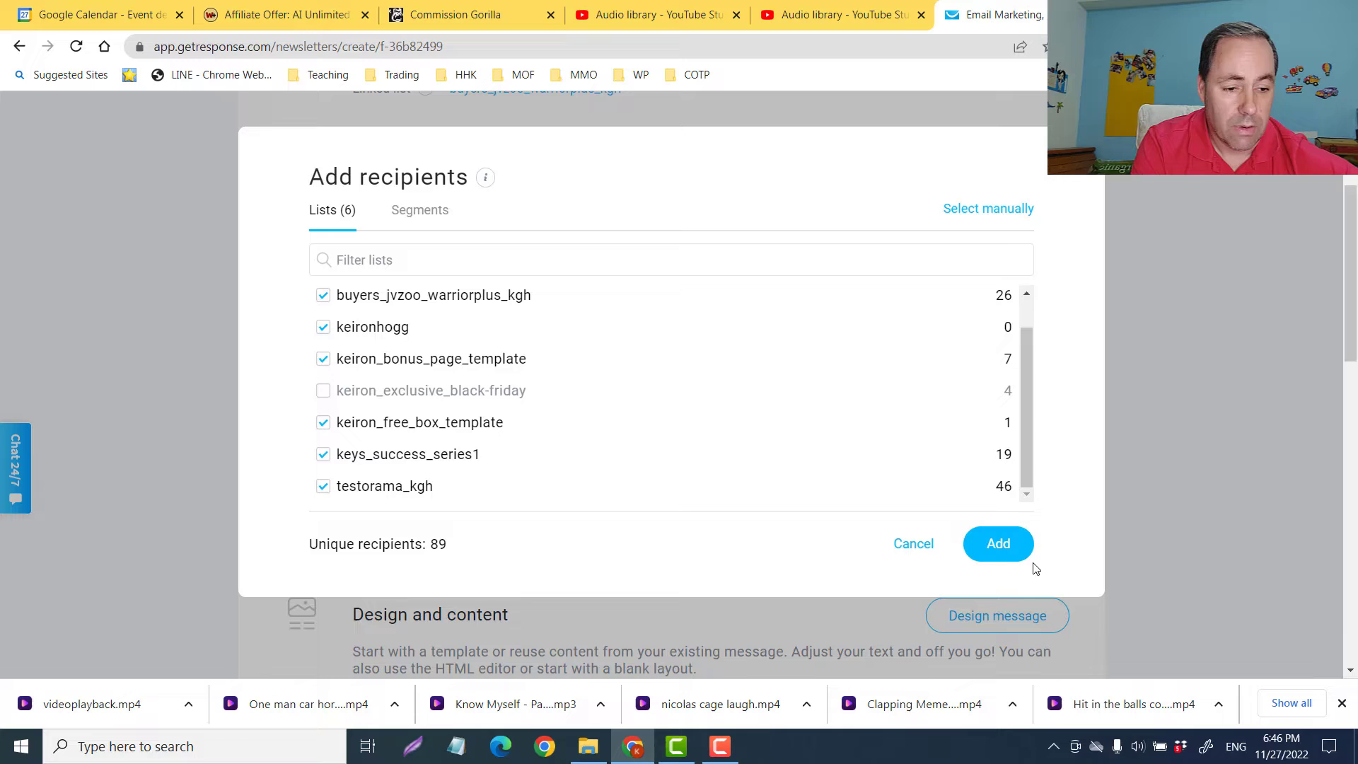
{"action": "left_click", "coordinate": [998, 546]}
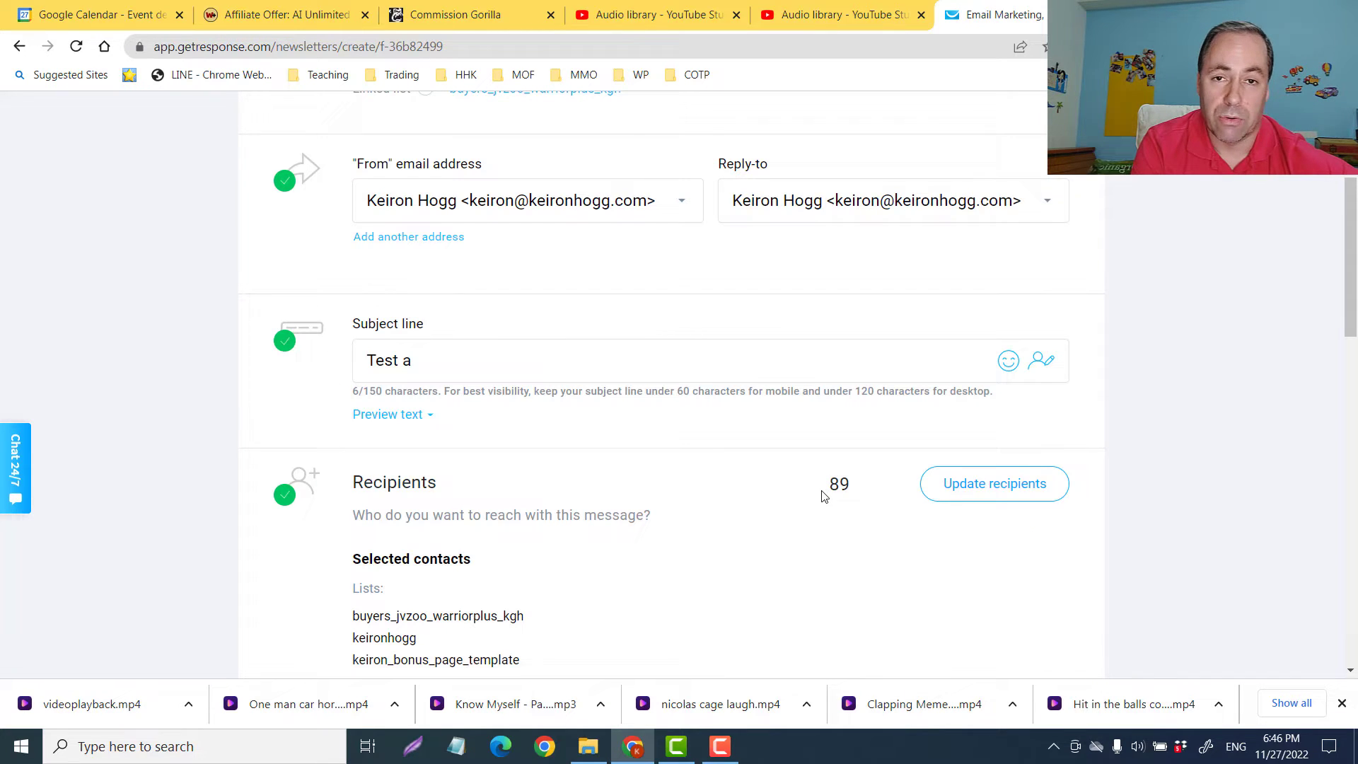
{"action": "scroll", "coordinate": [788, 523], "scroll_direction": "down", "scroll_amount": 2}
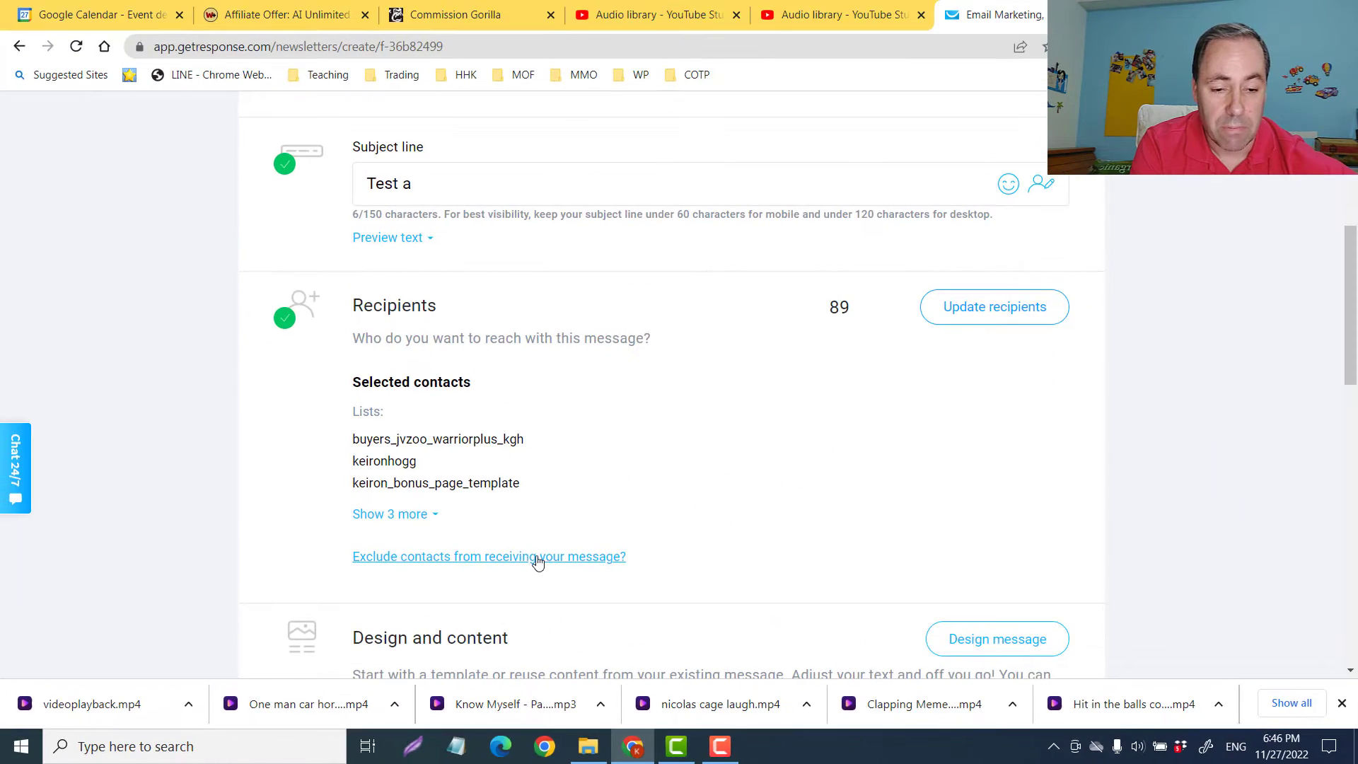
Step: Exclude the keiron_exclusive_black-friday list's contacts, leaving 85 recipients
{"action": "left_click", "coordinate": [539, 559]}
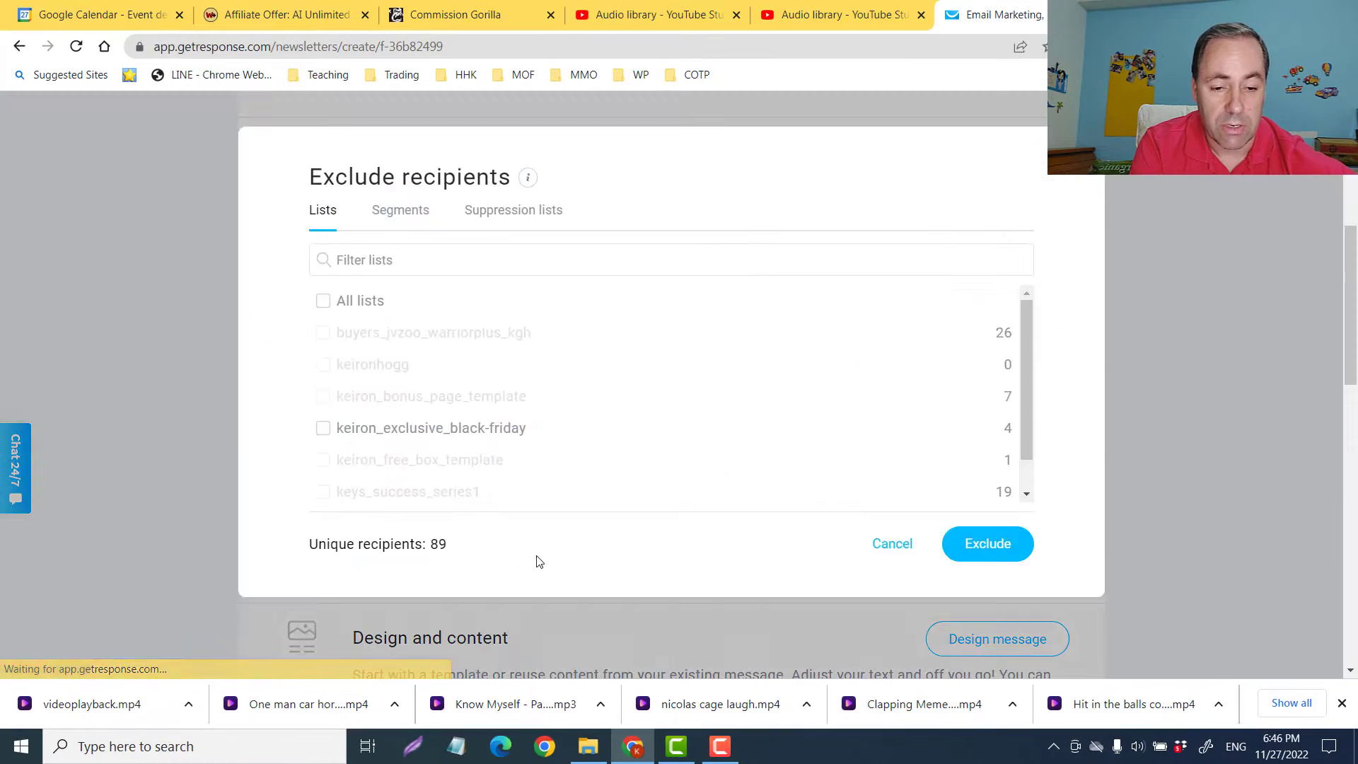
{"action": "left_click", "coordinate": [323, 429]}
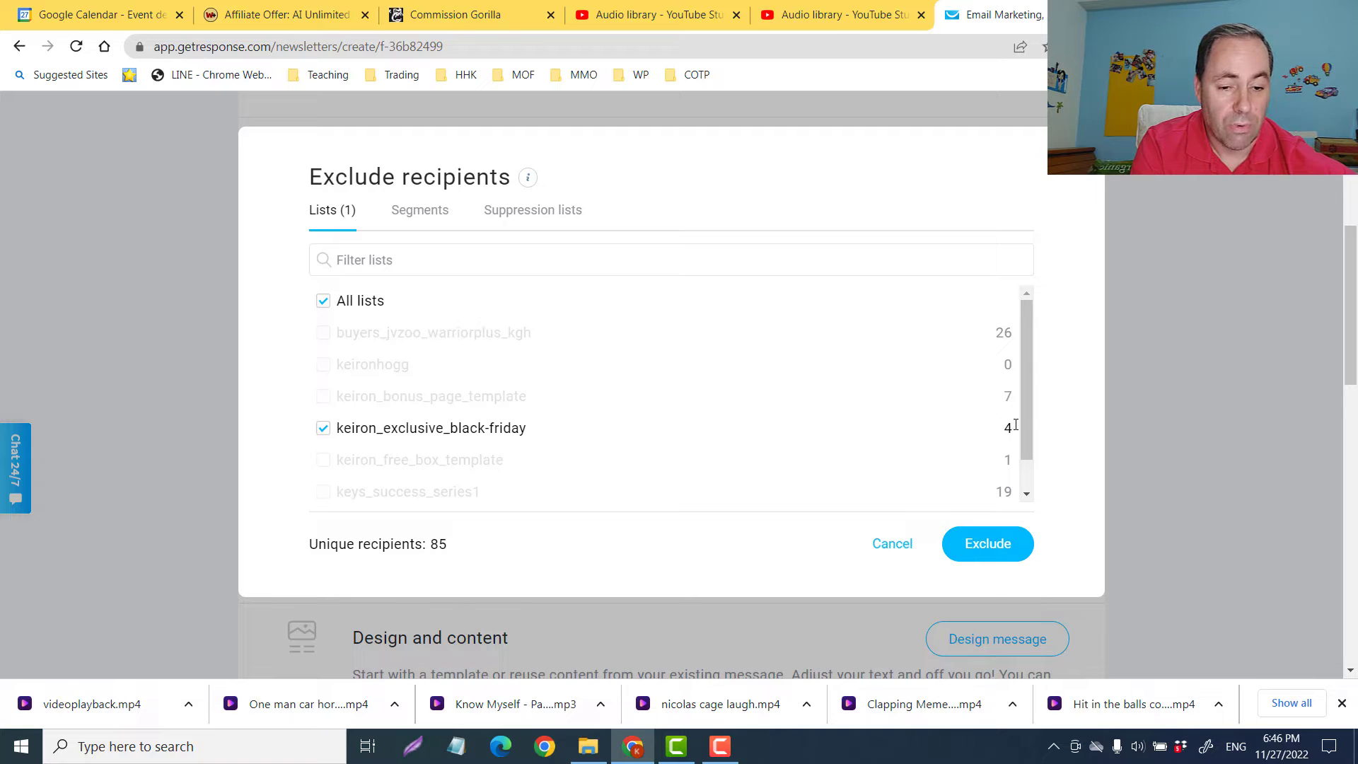
{"action": "left_click", "coordinate": [1007, 557]}
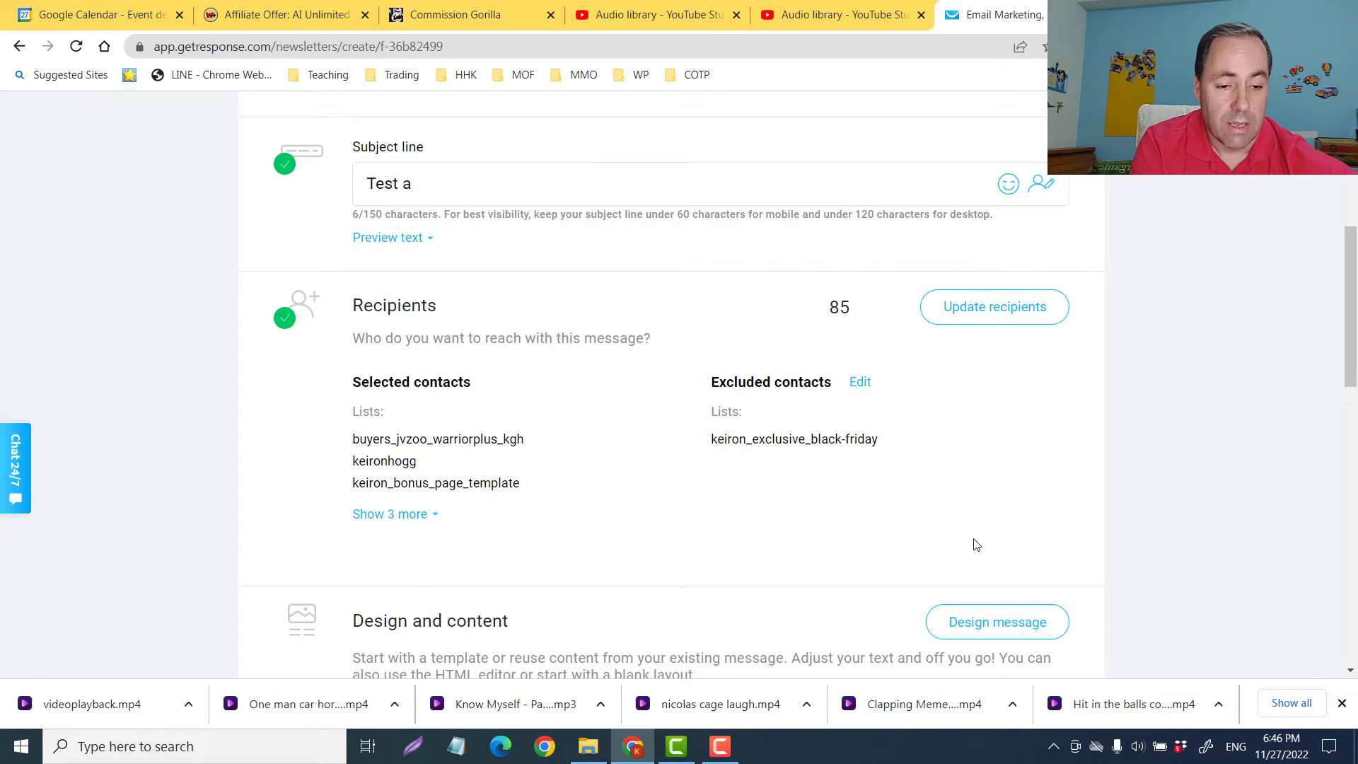